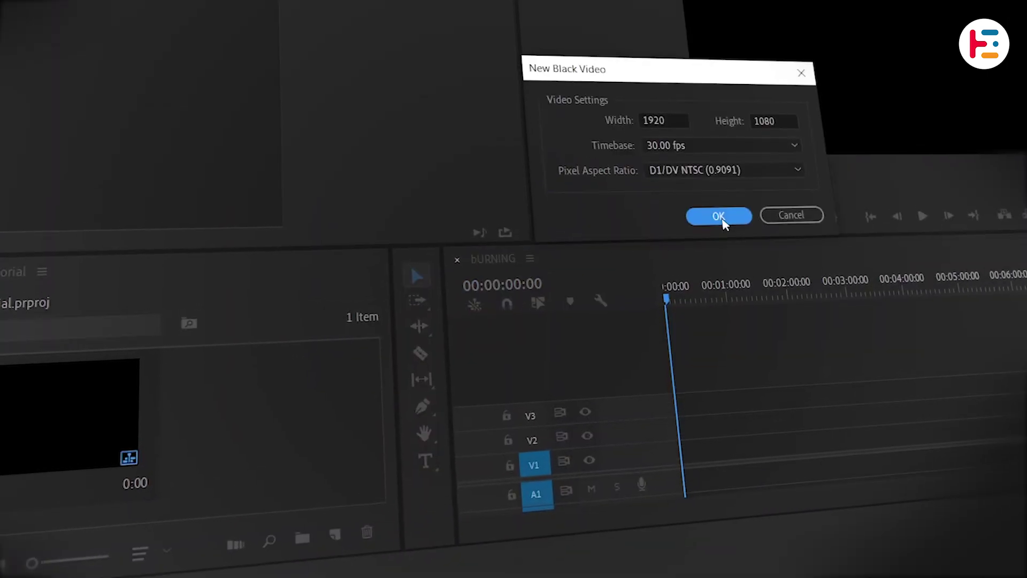
Create a 1920 × 1080 black video at 30 fps and apply the Circle effect to its clip.
{"action": "left_click", "coordinate": [719, 216]}
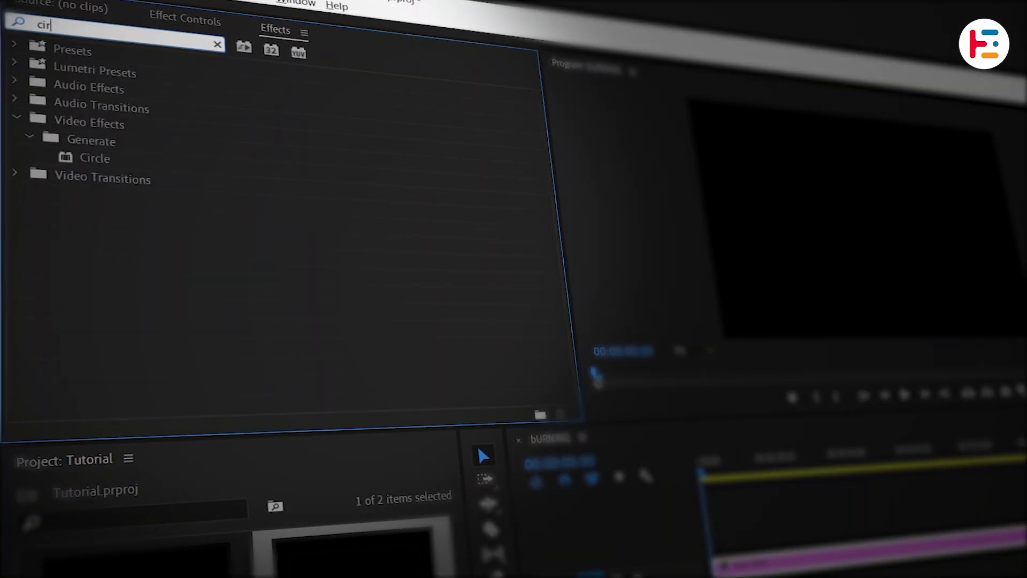
{"action": "double_click", "coordinate": [138, 168]}
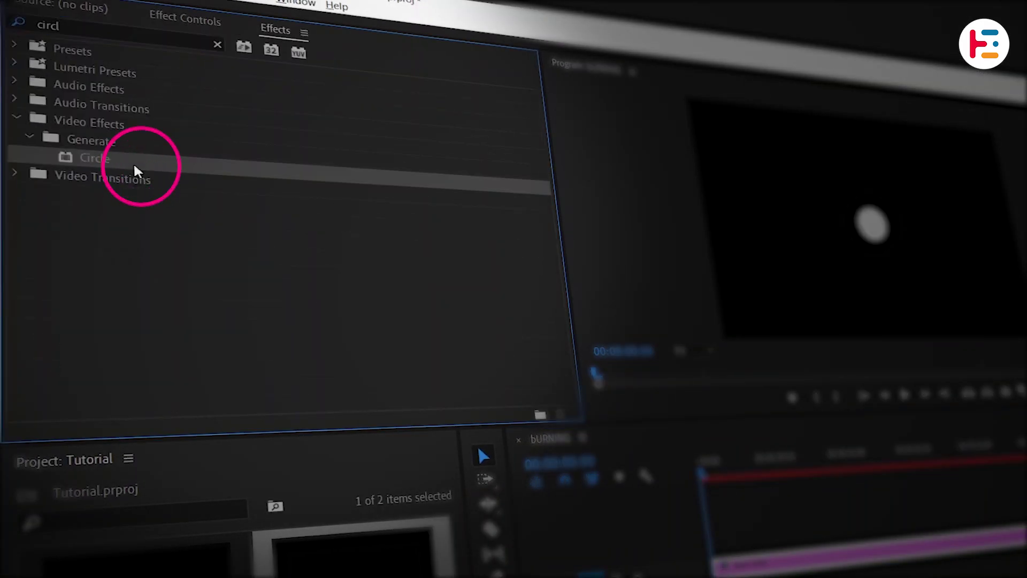
Find the Turbulent Displace effect and apply it to the Black Video clip.
{"action": "key", "text": "BackSpace"}
{"action": "key", "text": "BackSpace"}
{"action": "key", "text": "BackSpace"}
{"action": "key", "text": "BackSpace"}
{"action": "key", "text": "BackSpace"}
{"action": "type", "text": "tur"}
{"action": "left_click", "coordinate": [149, 167]}
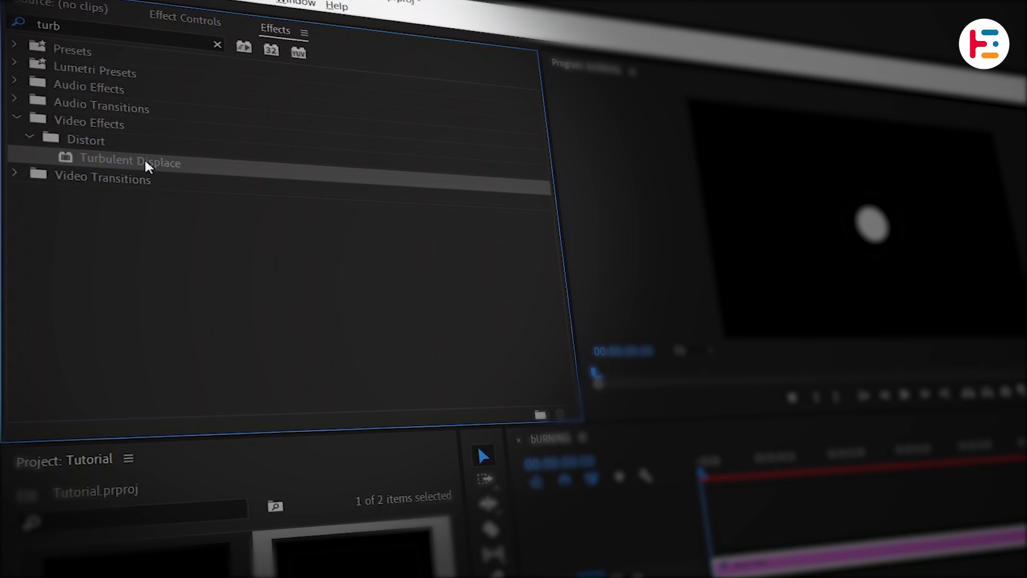
Keyframe the Circle effect's radius so the circle grows over the clip until it covers the frame.
{"action": "left_click", "coordinate": [202, 24]}
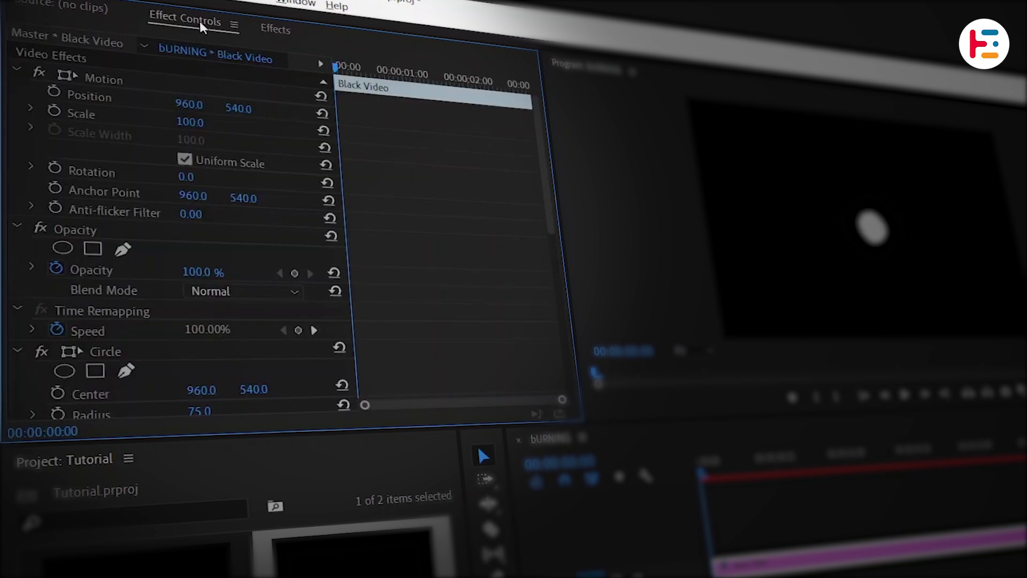
{"action": "scroll", "coordinate": [396, 187], "scroll_direction": "down", "scroll_amount": 5}
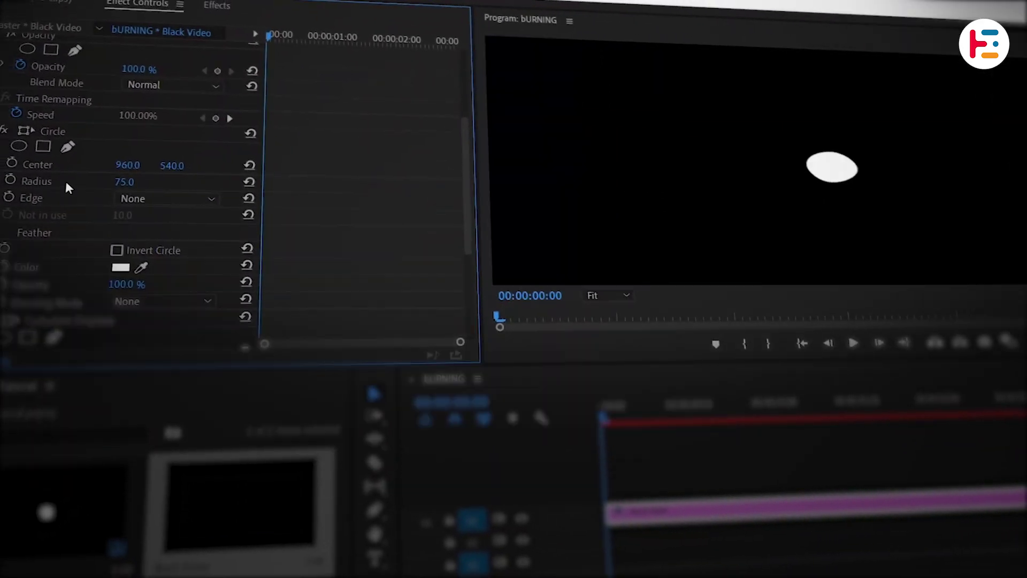
{"action": "left_click", "coordinate": [63, 185]}
{"action": "left_click_drag", "start_coordinate": [133, 187], "coordinate": [600, 188]}
{"action": "left_click", "coordinate": [56, 216]}
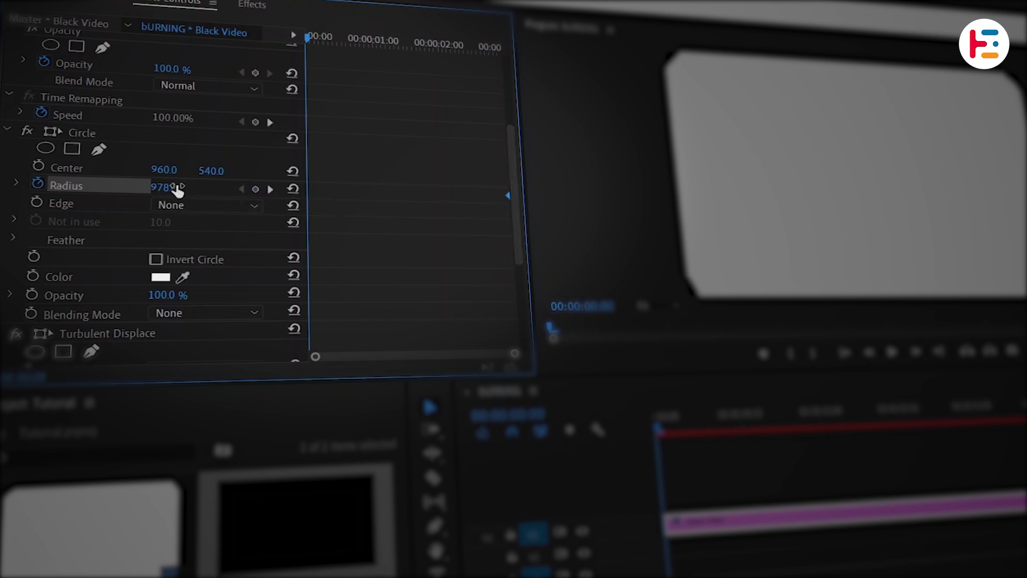
{"action": "key", "text": "Return"}
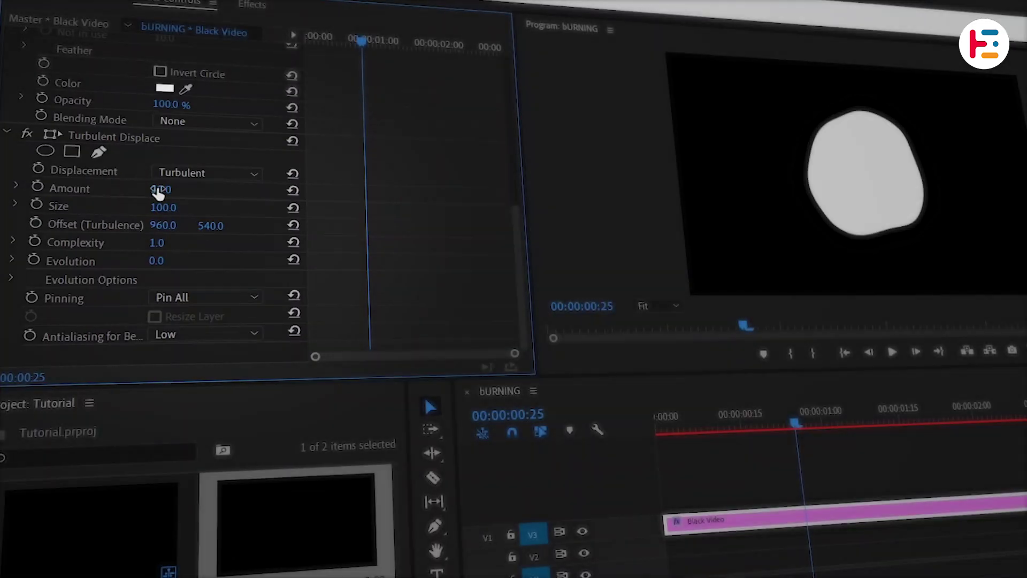
Increase the Turbulent Displace amount and complexity, and set its evolution to 50.
{"action": "left_click_drag", "start_coordinate": [158, 190], "coordinate": [214, 189]}
{"action": "left_click_drag", "start_coordinate": [158, 243], "coordinate": [199, 244]}
{"action": "left_click", "coordinate": [157, 262]}
{"action": "type", "text": "50"}
{"action": "key", "text": "Return"}
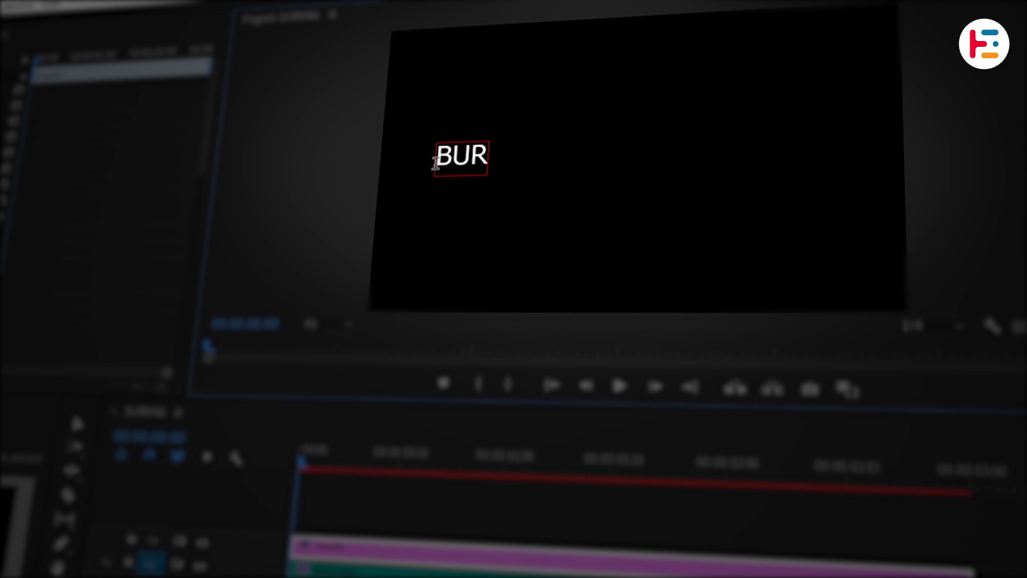
Complete the title text BURNING and place its clip on the track beneath the Black Video clip.
{"action": "type", "text": "NING"}
{"action": "left_click_drag", "start_coordinate": [316, 403], "coordinate": [293, 459]}
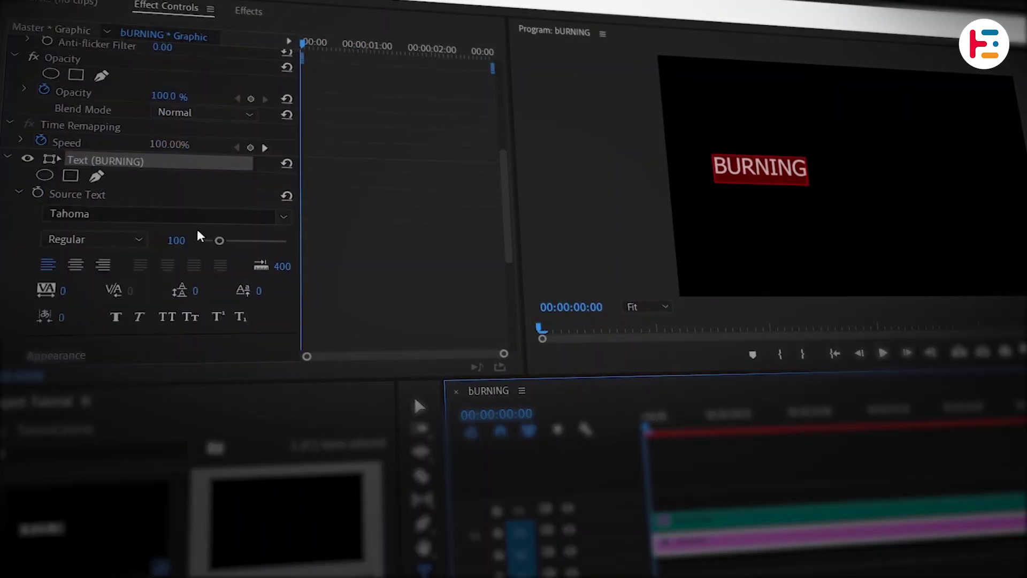
Set the BURNING title's font to Teko SemiBold and enlarge it to span most of the frame's width.
{"action": "left_click", "coordinate": [165, 214]}
{"action": "left_click", "coordinate": [151, 301]}
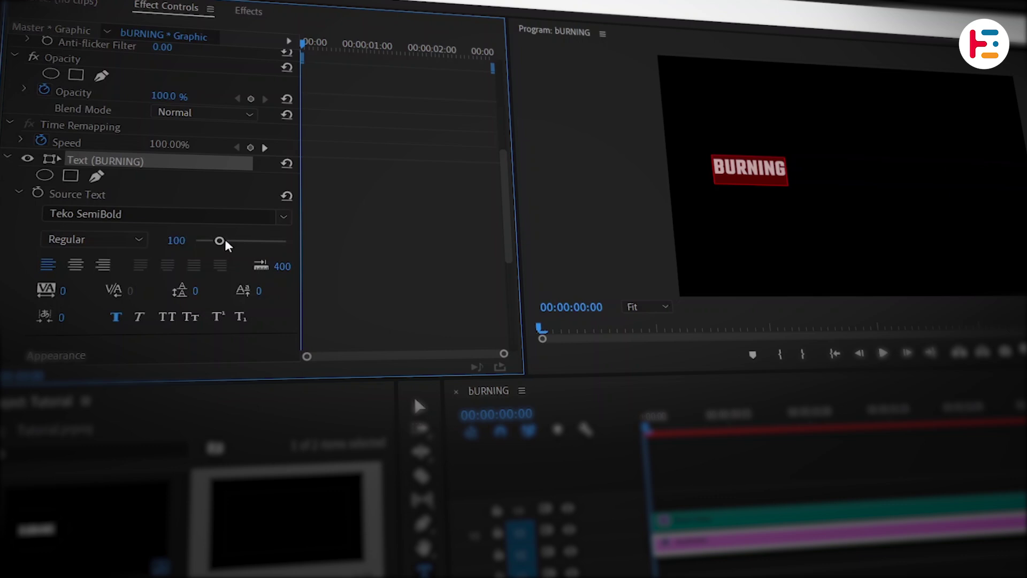
{"action": "left_click_drag", "start_coordinate": [225, 244], "coordinate": [343, 260]}
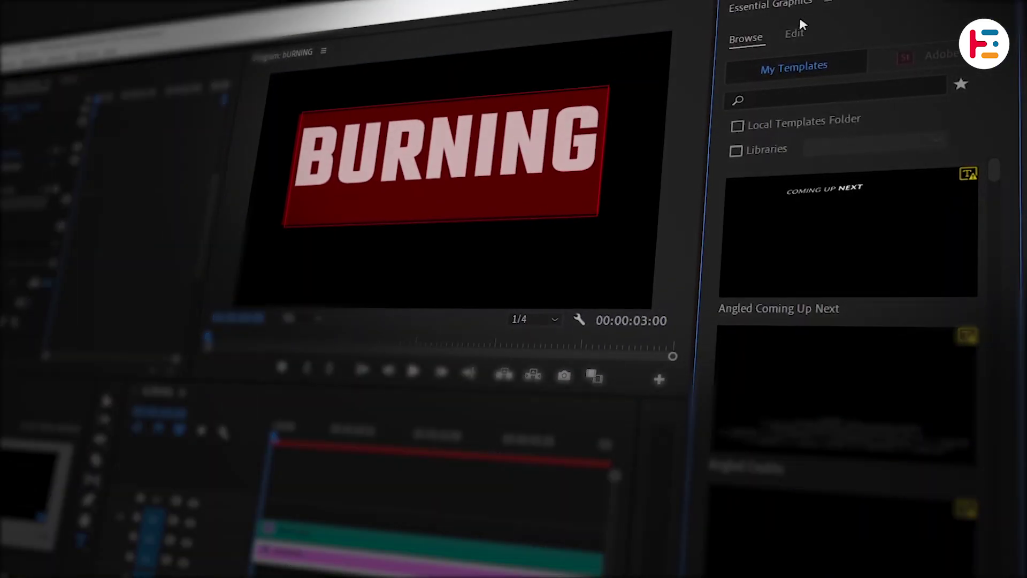
Centre the BURNING title horizontally and vertically in the video frame.
{"action": "left_click", "coordinate": [793, 37]}
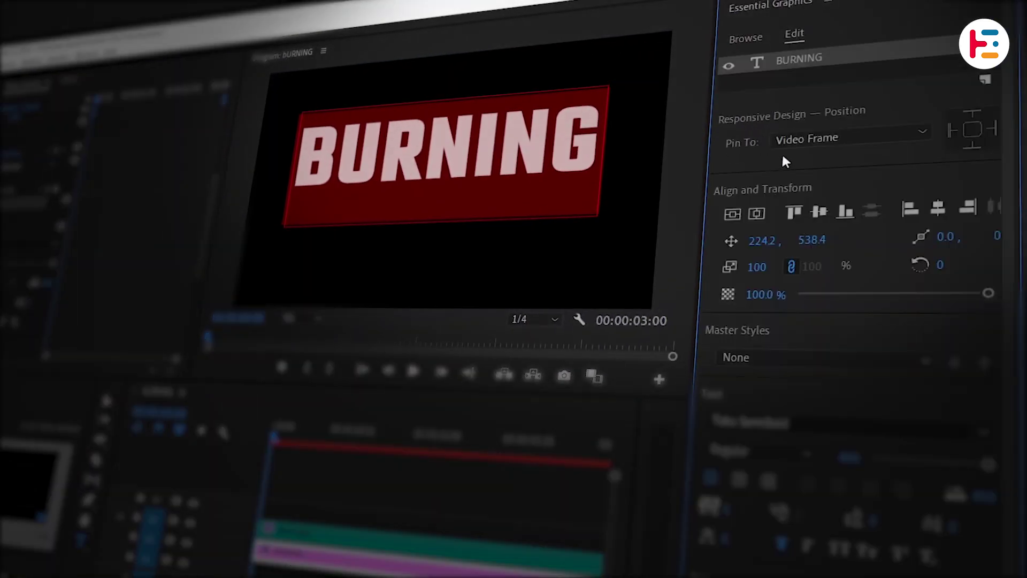
{"action": "left_click", "coordinate": [757, 213]}
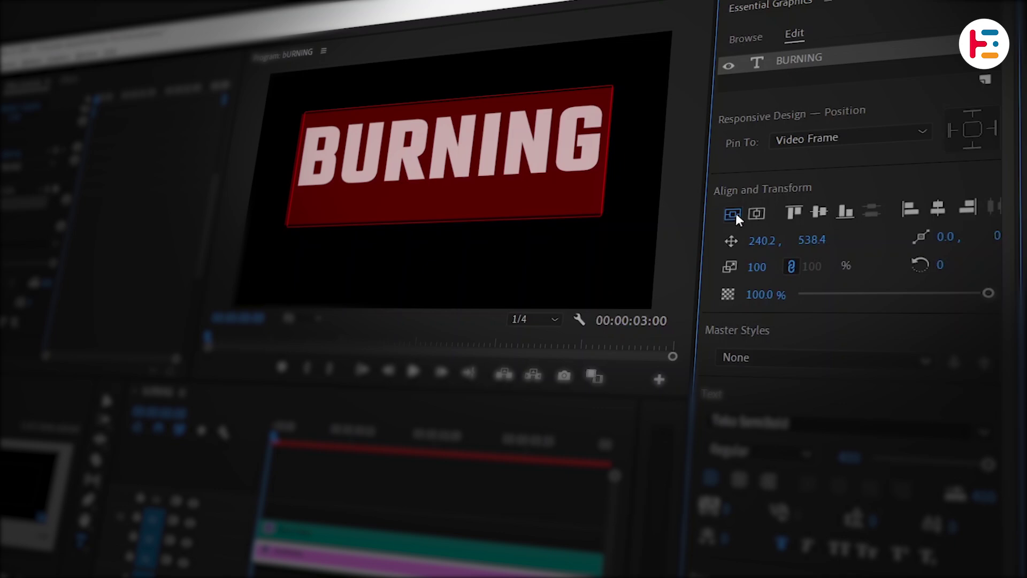
{"action": "left_click", "coordinate": [736, 213]}
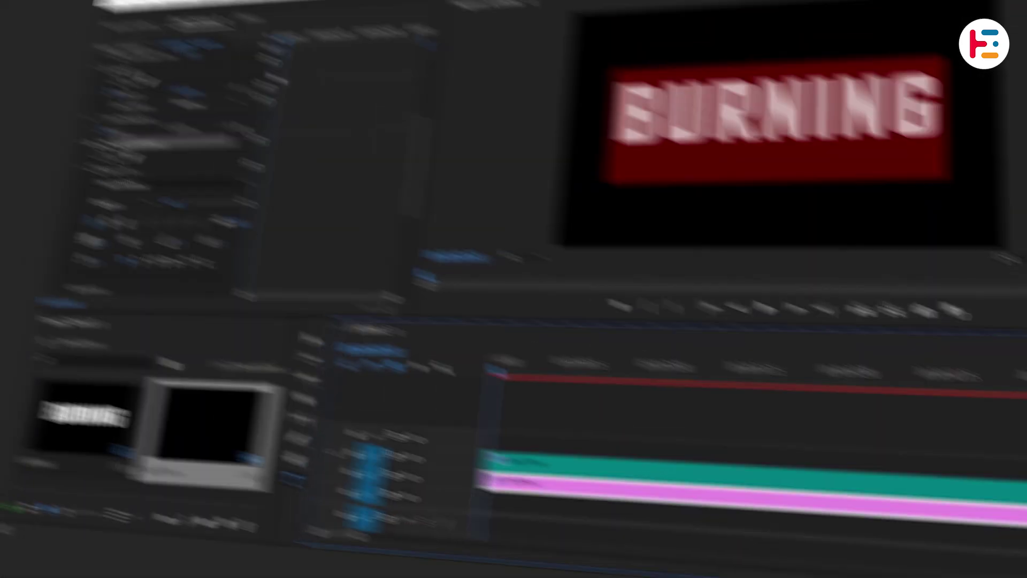
Add a Track Matte Key to the BURNING title with Video 3 as the matte and Reverse enabled.
{"action": "left_click", "coordinate": [230, 11]}
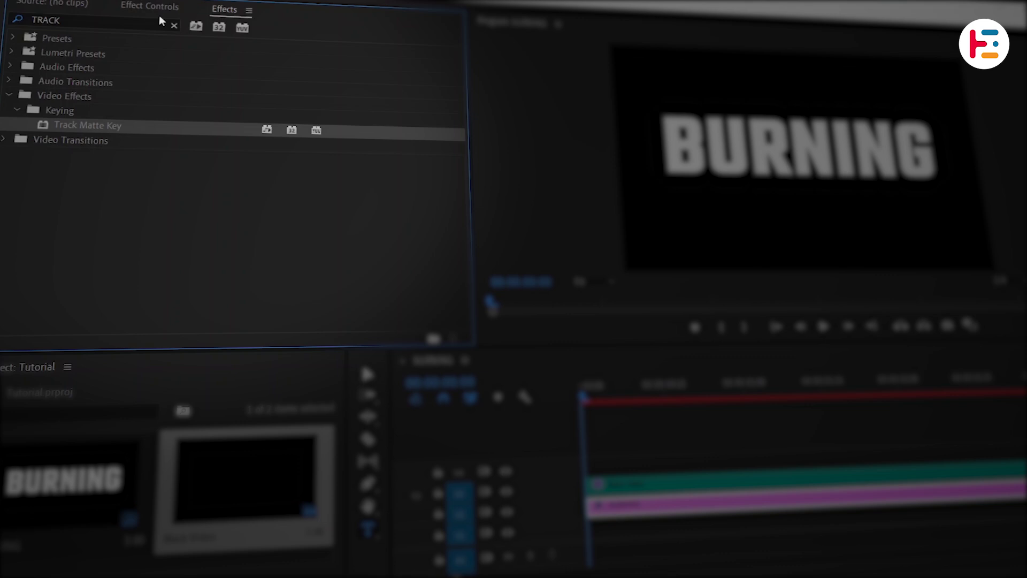
{"action": "left_click", "coordinate": [156, 11]}
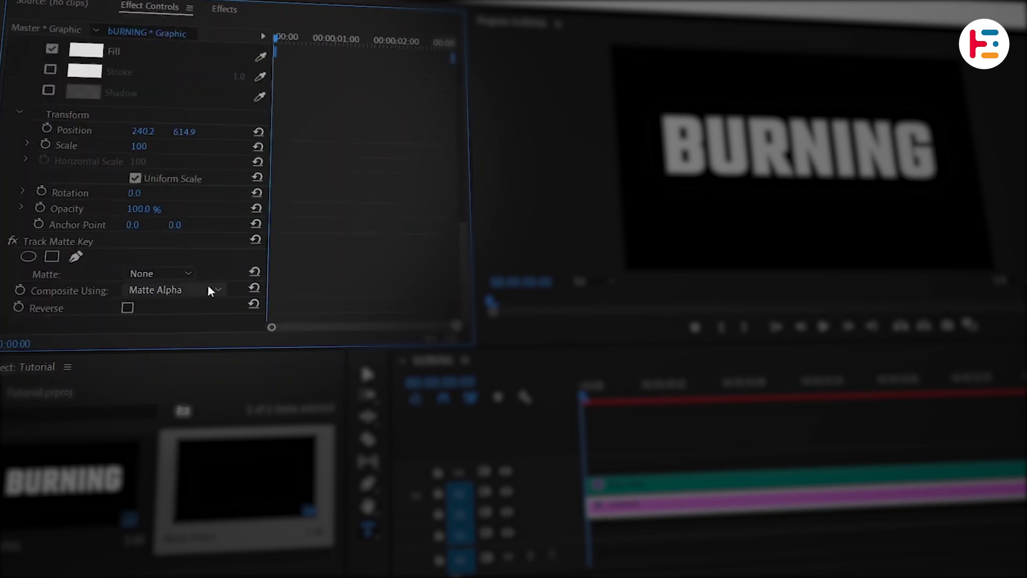
{"action": "left_click", "coordinate": [176, 328]}
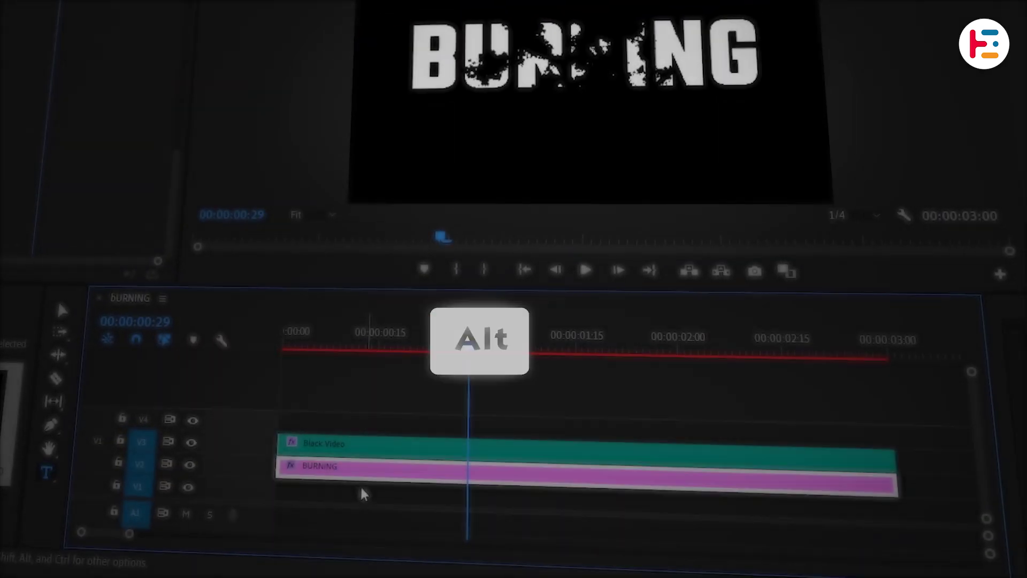
Duplicate the Black Video clip onto the track above and apply a Gaussian Blur to the copy.
{"action": "left_click", "coordinate": [396, 513], "text": "alt"}
{"action": "left_click_drag", "start_coordinate": [420, 456], "coordinate": [419, 430]}
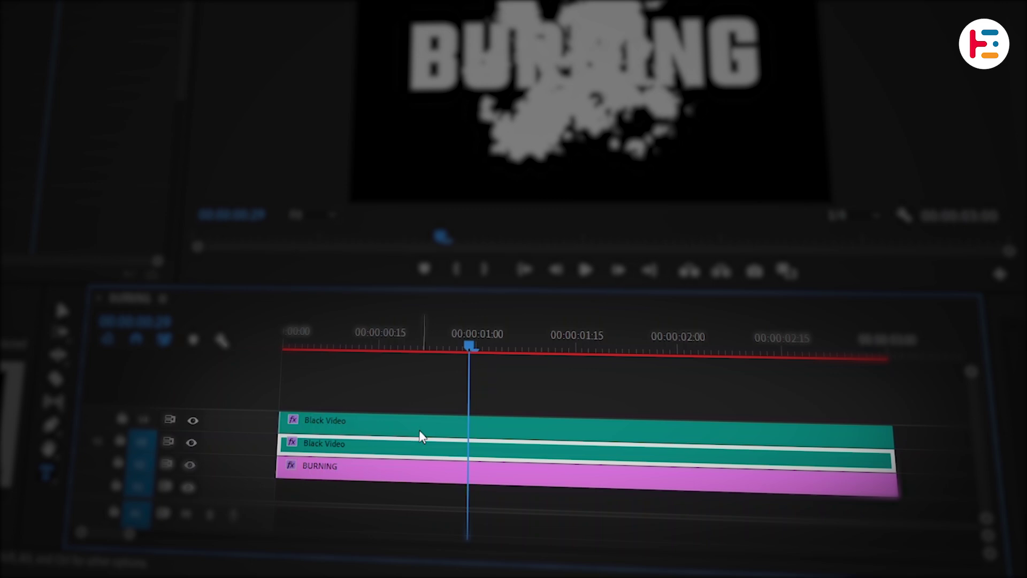
{"action": "left_click", "coordinate": [419, 430]}
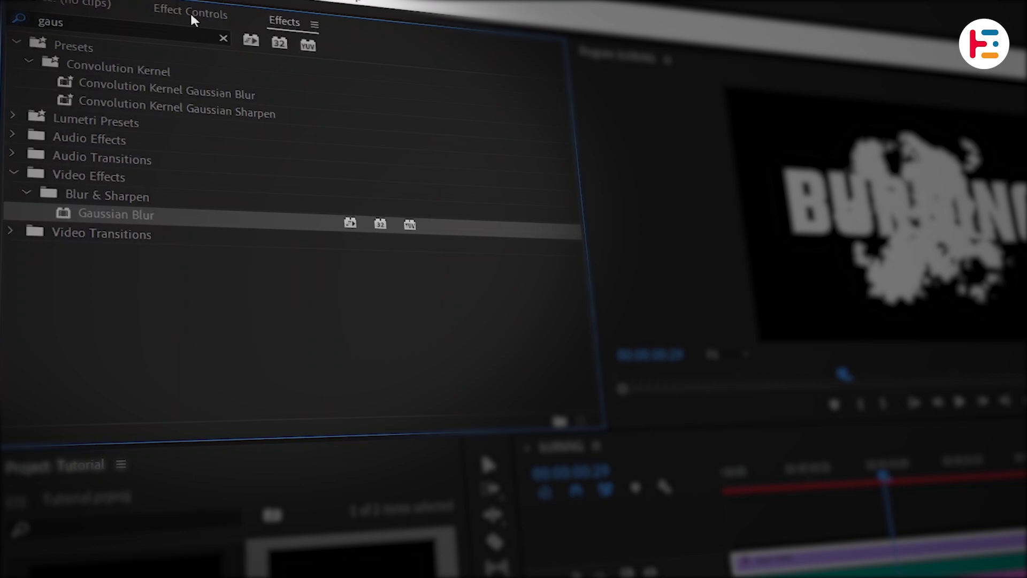
{"action": "left_click", "coordinate": [190, 14]}
{"action": "scroll", "coordinate": [450, 230], "scroll_direction": "down", "scroll_amount": 8}
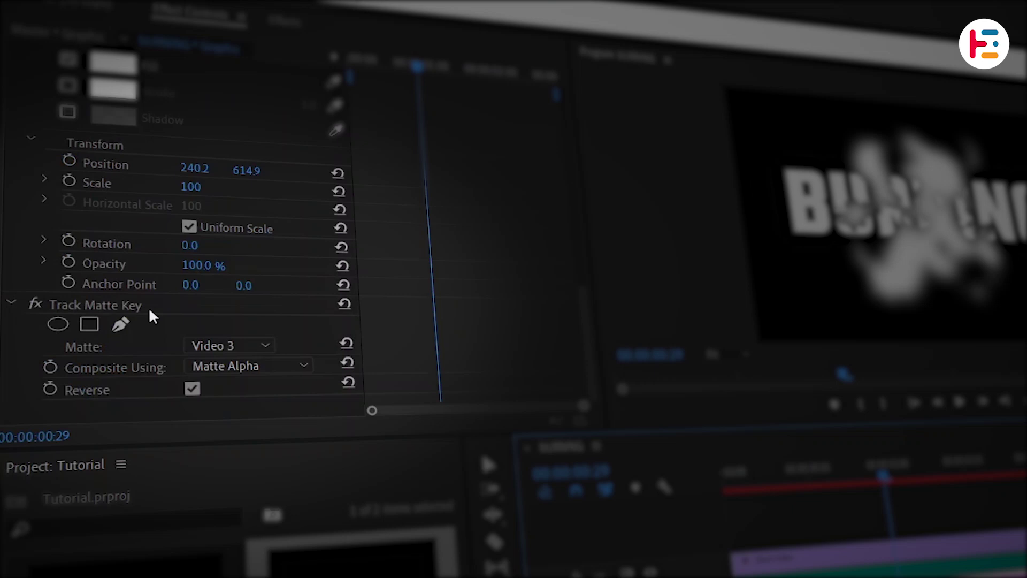
Copy the Track Matte Key effect from the BURNING title to the blurred Black Video clip.
{"action": "left_click", "coordinate": [127, 309]}
{"action": "right_click", "coordinate": [130, 315]}
{"action": "left_click", "coordinate": [210, 410]}
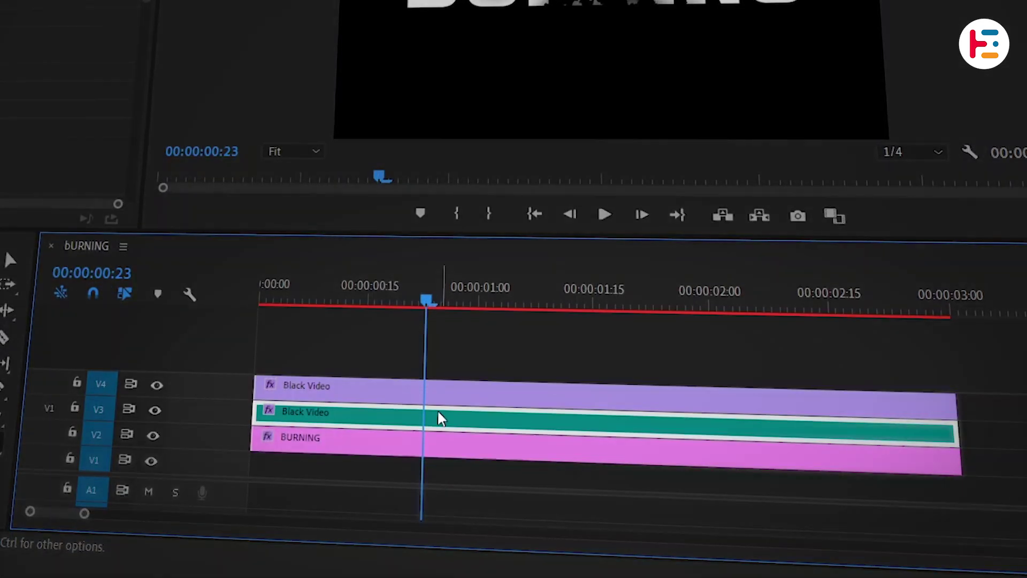
Build a burning-edge outline from two stacked copies of the unblurred Black Video clip, using the Invert effect and a slight scale change.
{"action": "left_click_drag", "start_coordinate": [435, 418], "coordinate": [477, 348]}
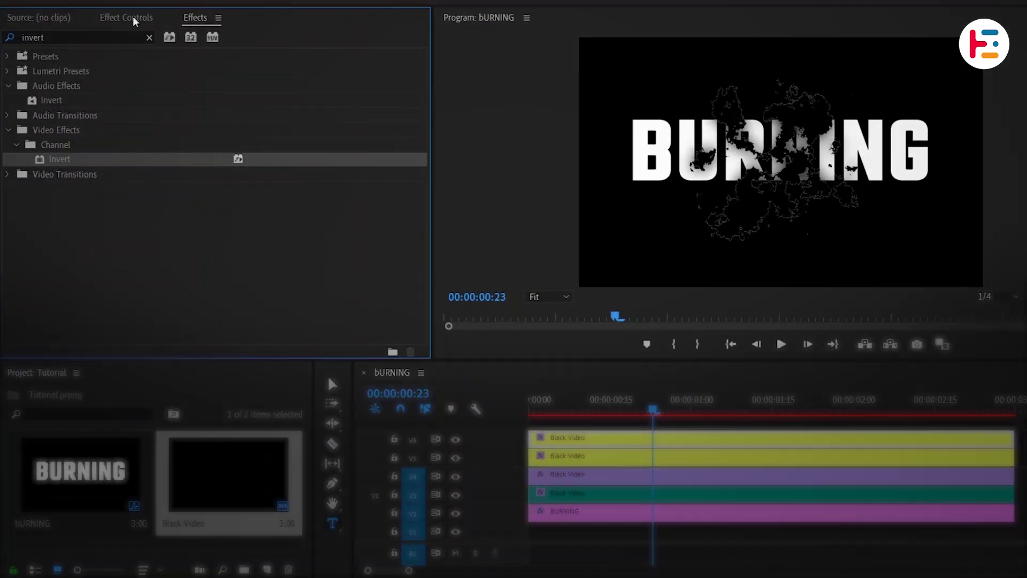
{"action": "left_click", "coordinate": [120, 32]}
{"action": "mouse_move", "coordinate": [126, 109]}
{"action": "left_mouse_down"}
{"action": "mouse_move", "coordinate": [140, 108]}
{"action": "mouse_move", "coordinate": [123, 109]}
{"action": "left_mouse_up"}
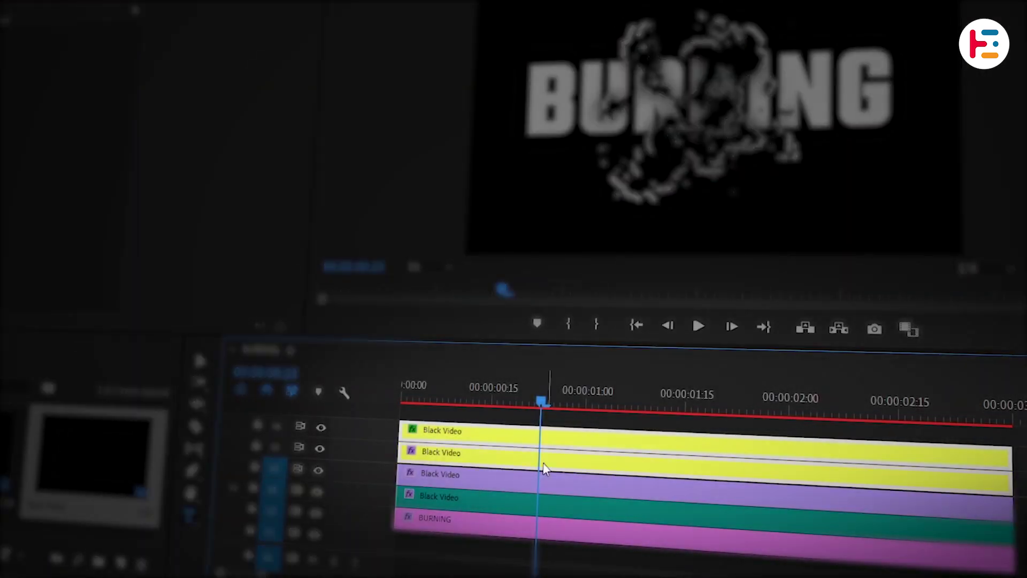
Nest the two uppermost Black Video clips into a sequence named Burn.
{"action": "right_click", "coordinate": [656, 449]}
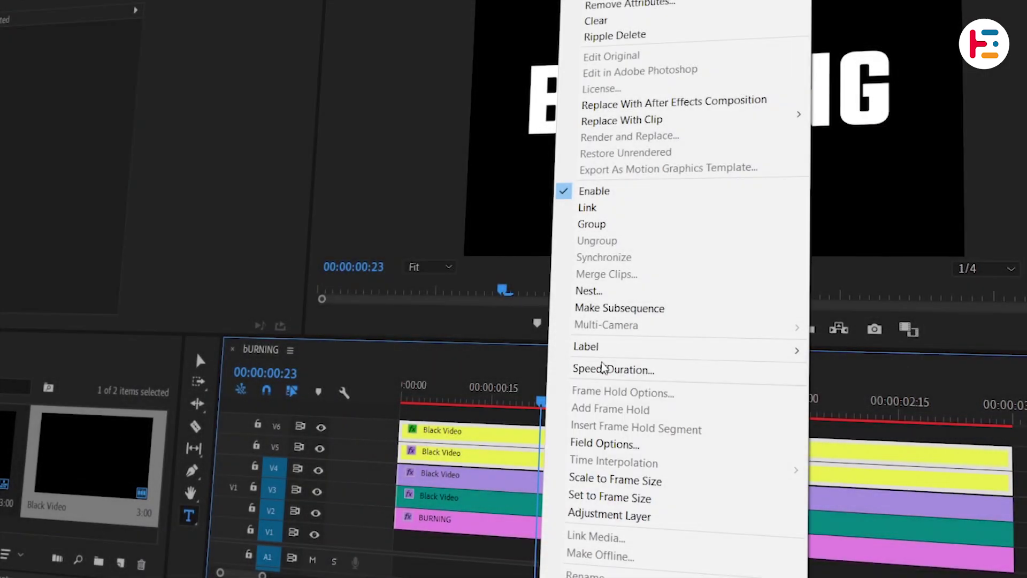
{"action": "left_click", "coordinate": [650, 292]}
{"action": "type", "text": "Burn"}
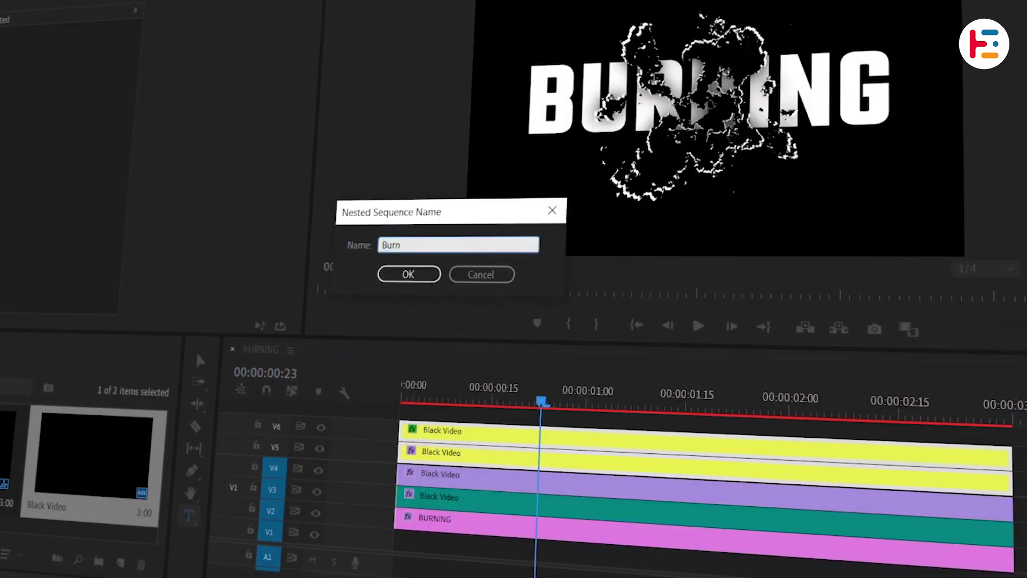
{"action": "key", "text": "Return"}
Duplicate the BURNING title clip onto the track directly below it.
{"action": "left_click", "coordinate": [509, 487]}
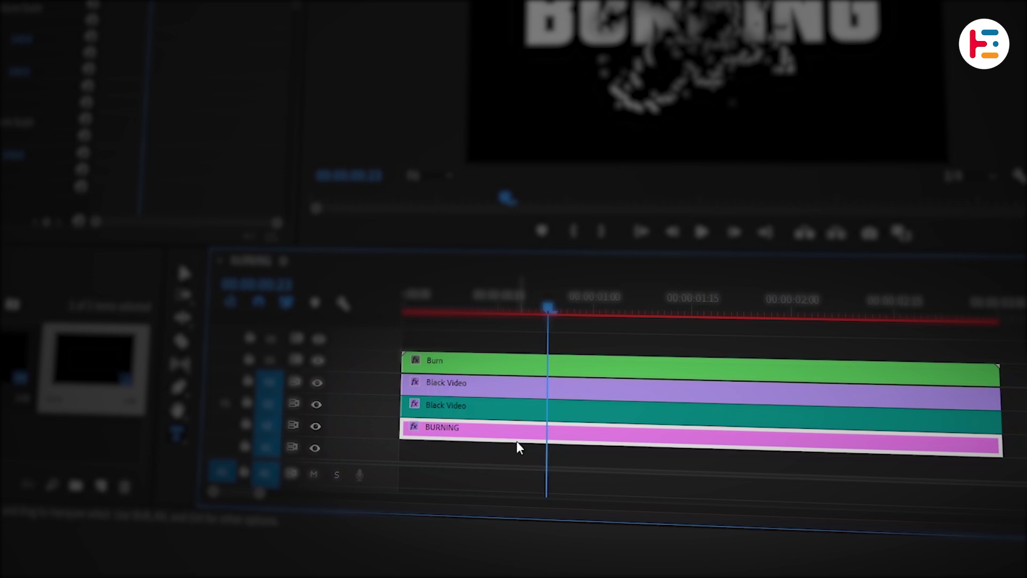
{"action": "left_click_drag", "start_coordinate": [509, 487], "coordinate": [511, 509]}
{"action": "left_click_drag", "start_coordinate": [519, 462], "coordinate": [519, 462]}
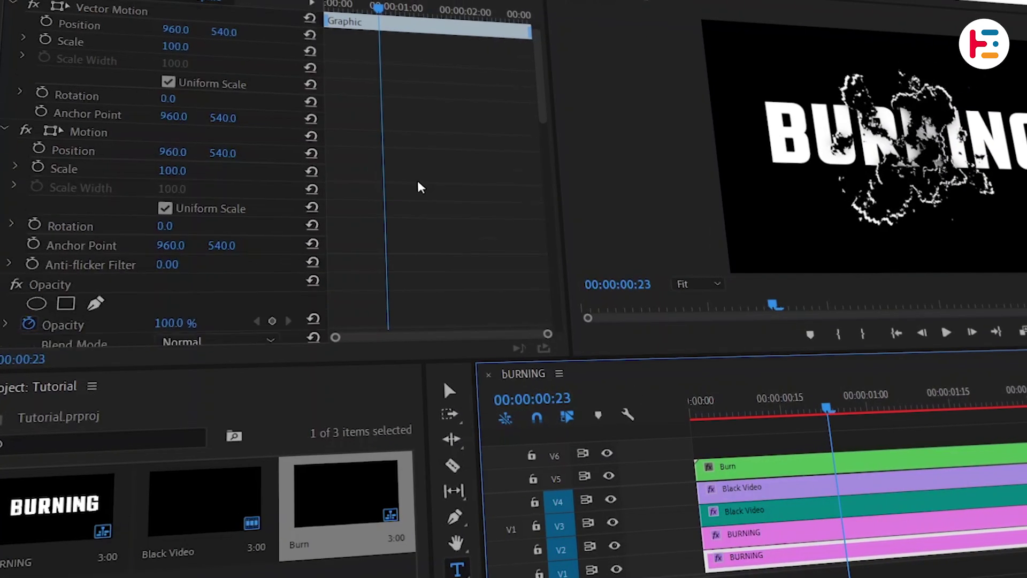
Set the lower BURNING title's fill colour to ff6900 and its Track Matte Key to composite using Matte Luma with Video 5.
{"action": "scroll", "coordinate": [198, 90], "scroll_direction": "down", "scroll_amount": 10}
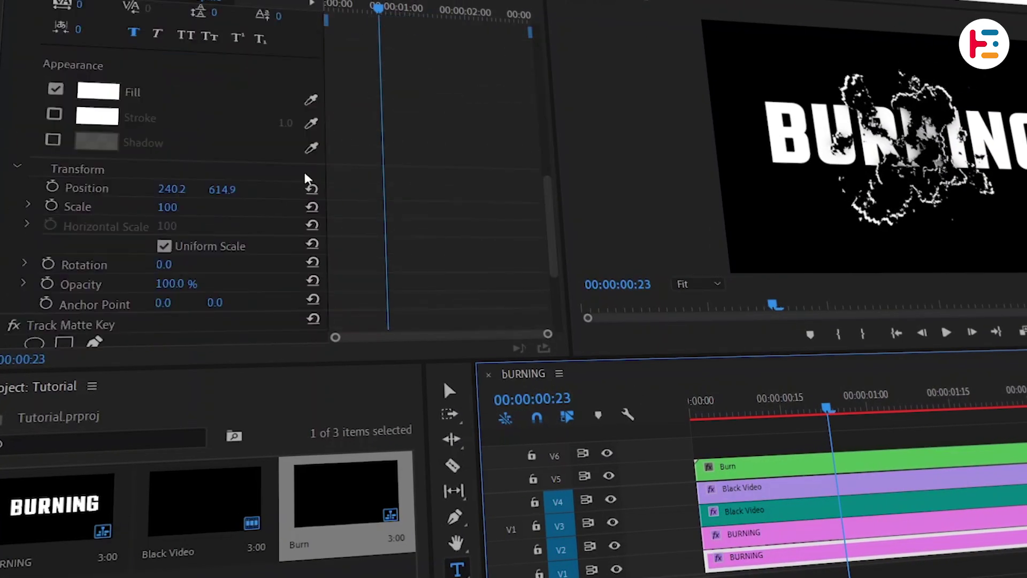
{"action": "left_click", "coordinate": [87, 94]}
{"action": "double_click", "coordinate": [754, 384]}
{"action": "type", "text": "ff6900"}
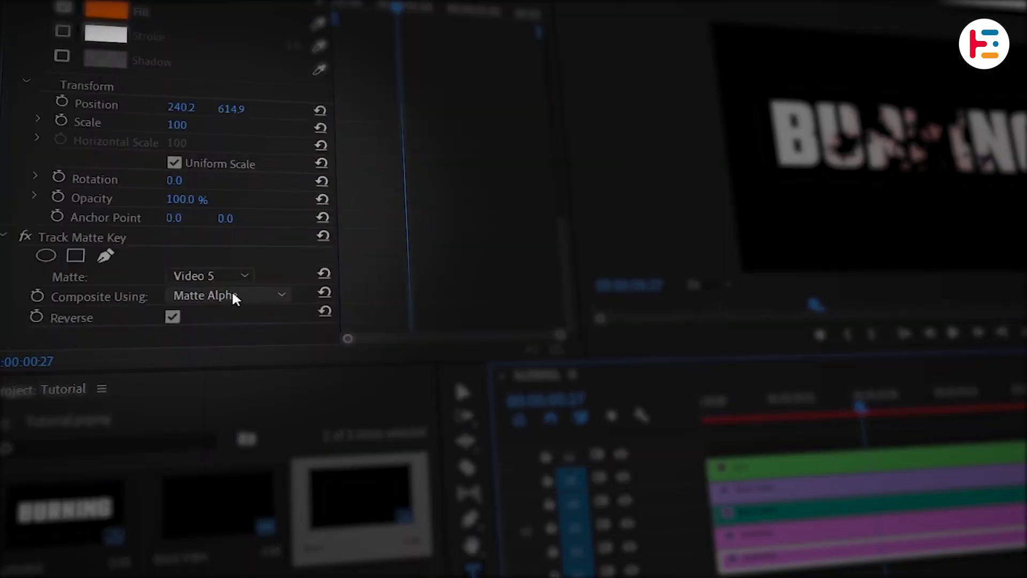
{"action": "left_click", "coordinate": [236, 293]}
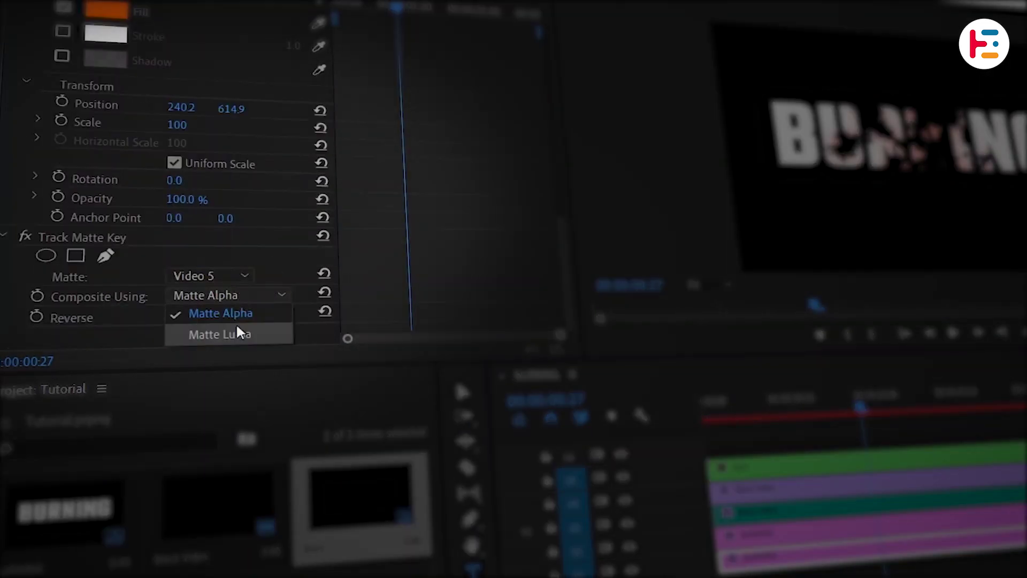
{"action": "left_click", "coordinate": [236, 332]}
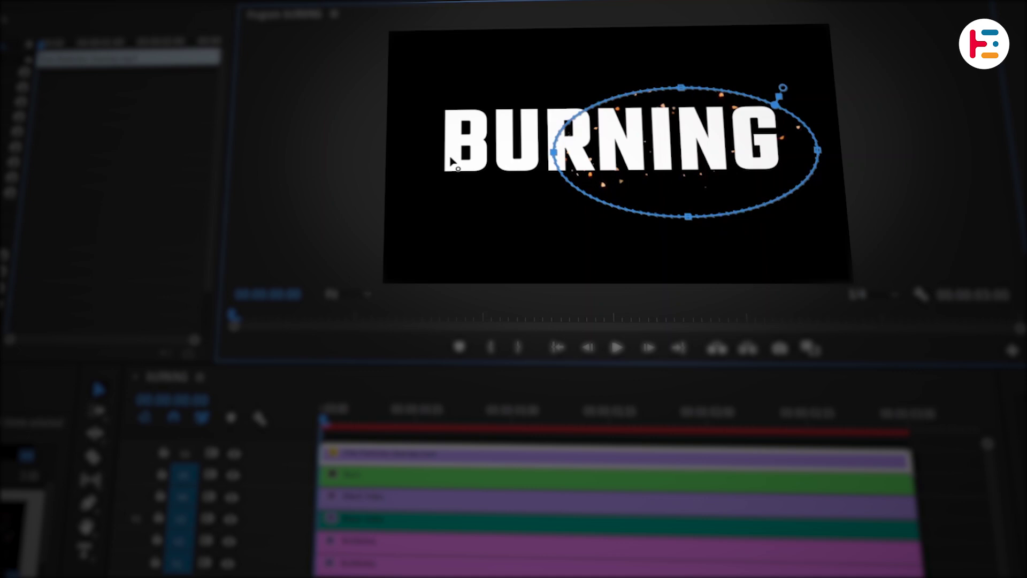
Enlarge the fire particles overlay's elliptical mask so it surrounds the whole BURNING title.
{"action": "left_click_drag", "start_coordinate": [450, 161], "coordinate": [404, 156]}
{"action": "left_click_drag", "start_coordinate": [621, 217], "coordinate": [618, 239]}
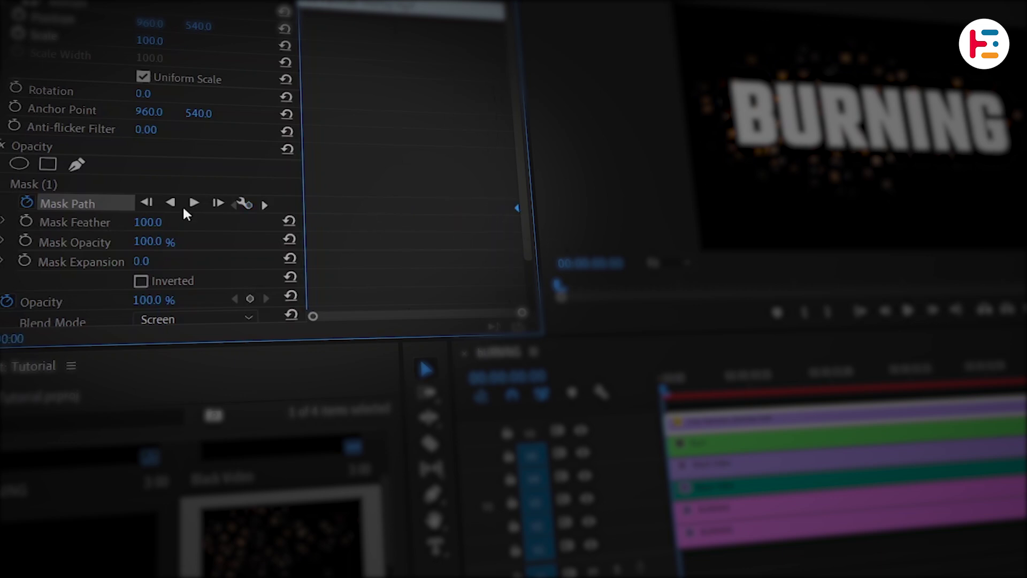
Collapse the particle overlay's mask to a narrow vertical sliver at the title's centre at 00:00:00:00, and move the playhead to 00:00:02:18.
{"action": "left_click", "coordinate": [66, 179]}
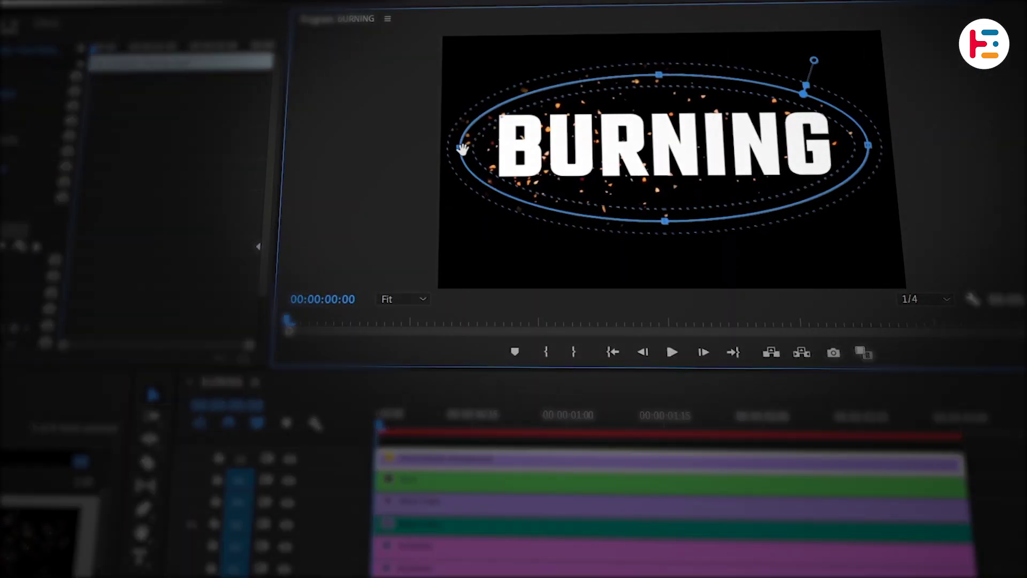
{"action": "left_click_drag", "start_coordinate": [462, 148], "coordinate": [645, 160]}
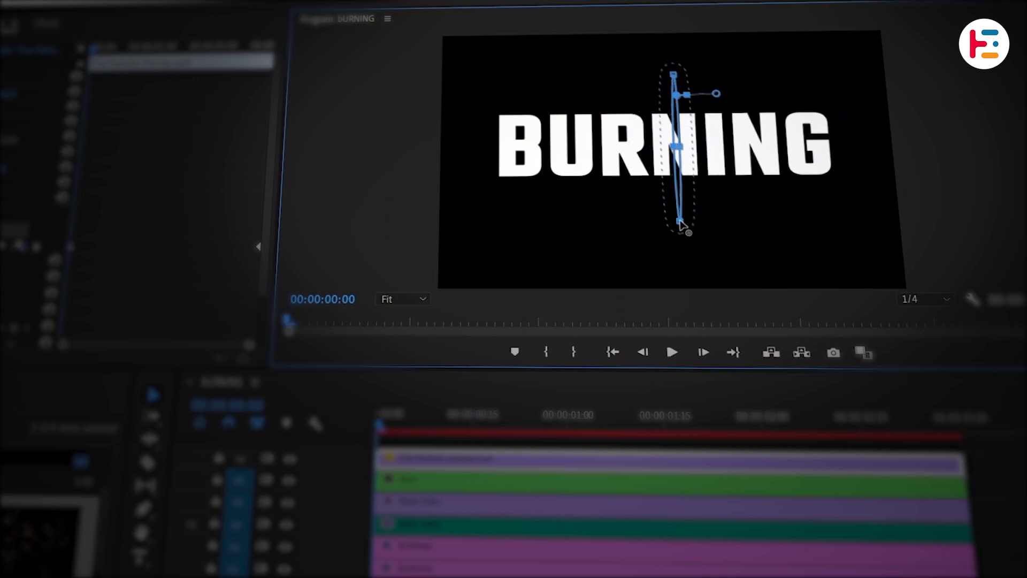
{"action": "left_click_drag", "start_coordinate": [380, 425], "coordinate": [882, 433]}
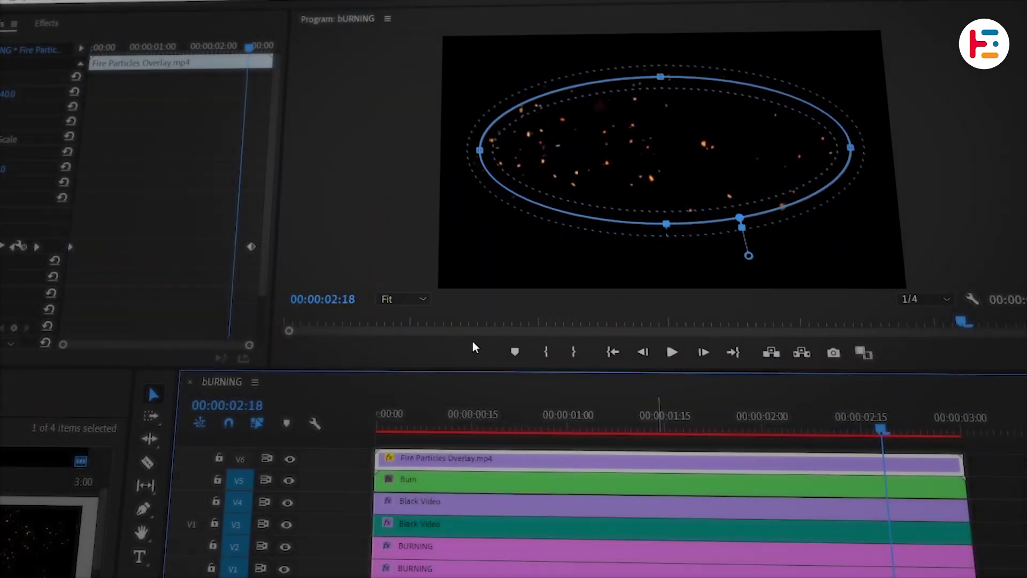